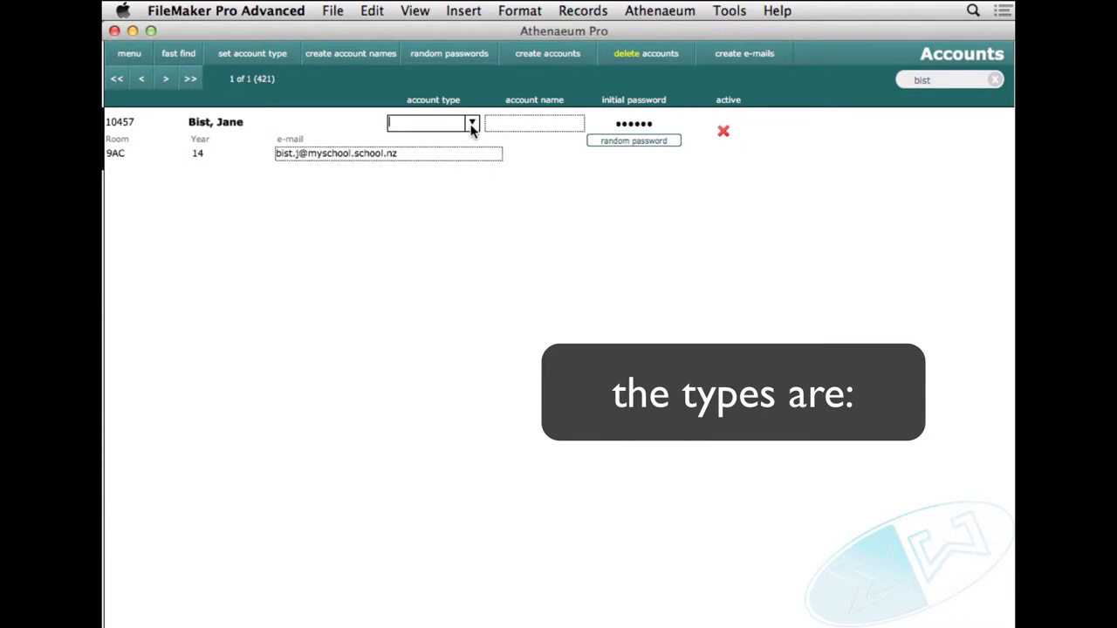
Review the account types from Web reserve through xml, then set the borrower's type to Issue
click(472, 124)
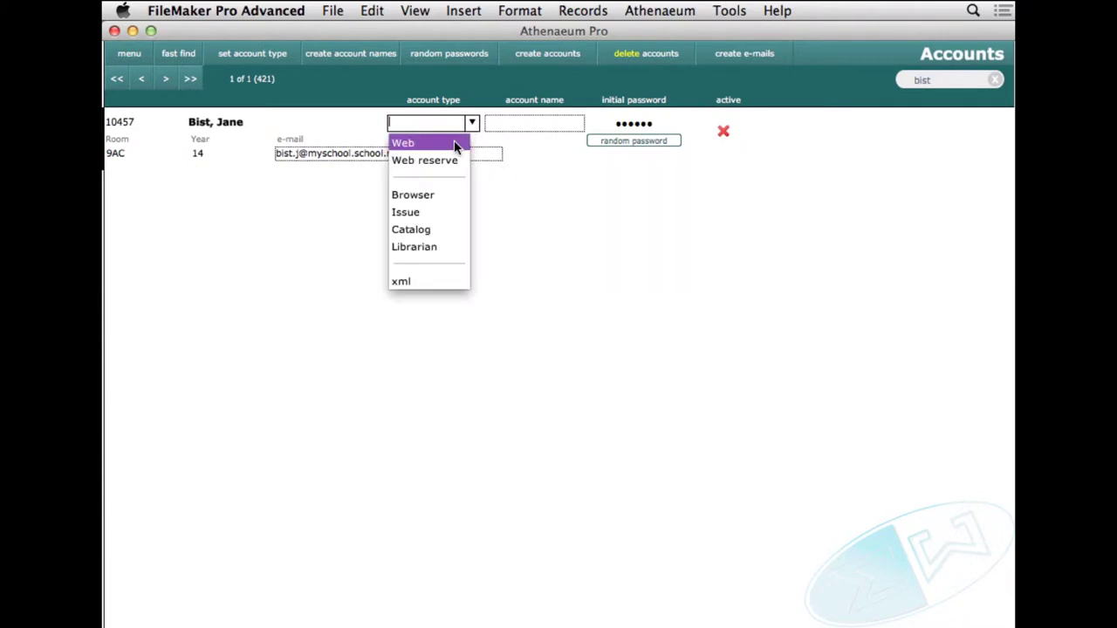
key(Down)
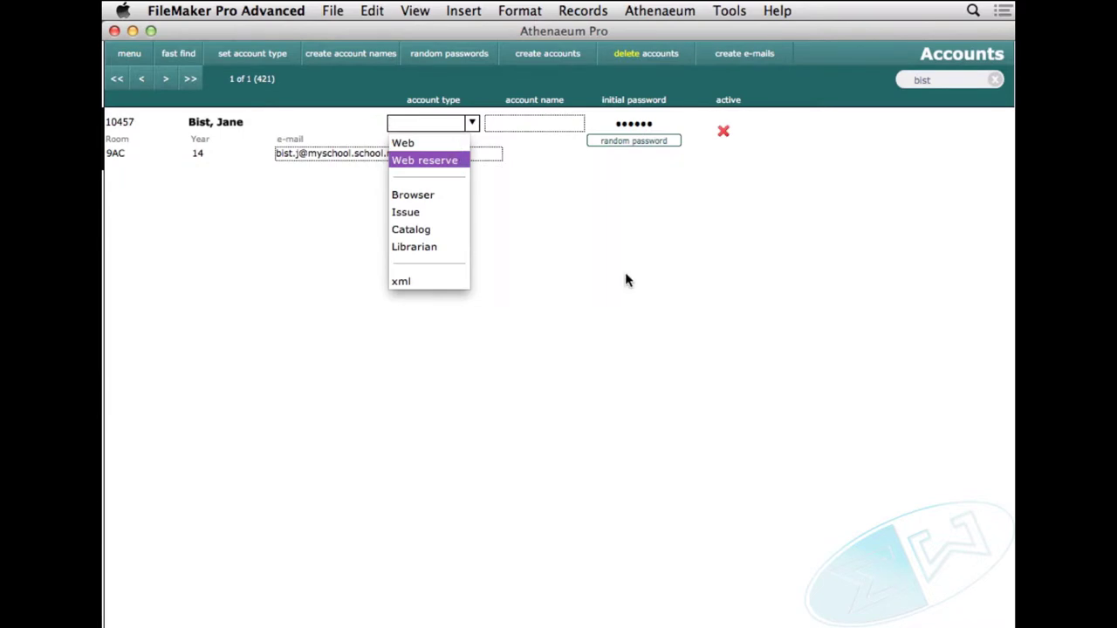
key(Down)
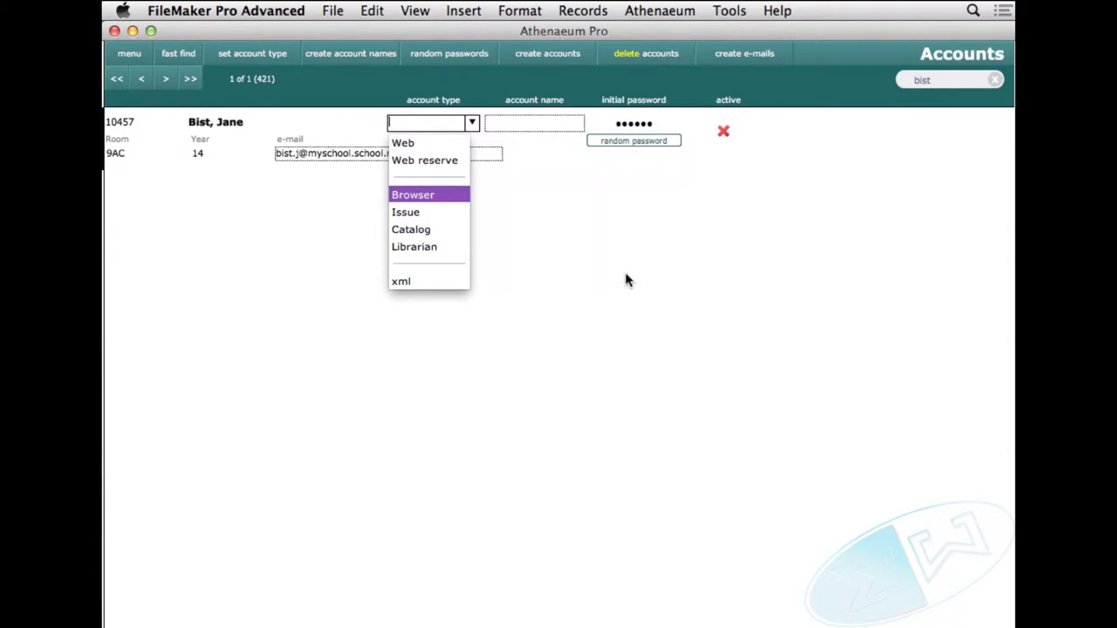
key(Down)
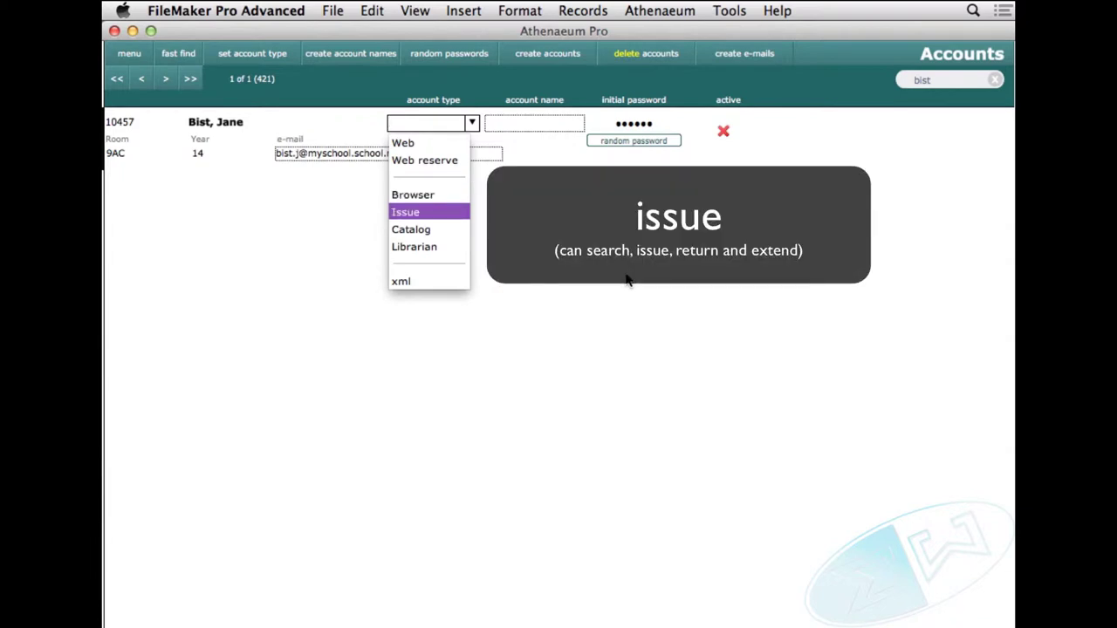
key(Down)
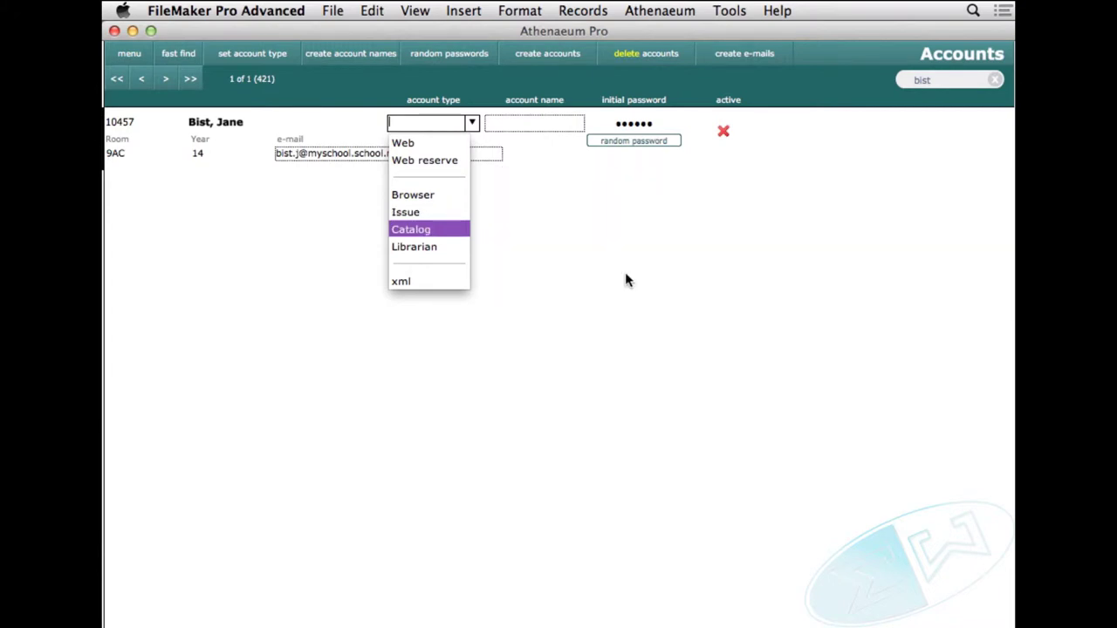
key(Down)
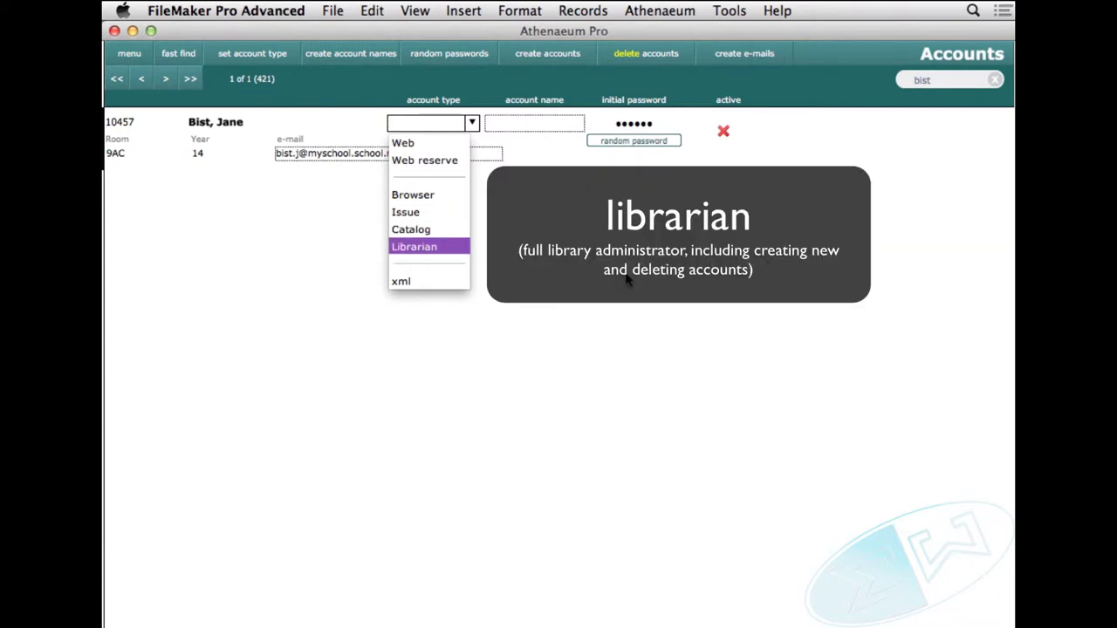
key(Down)
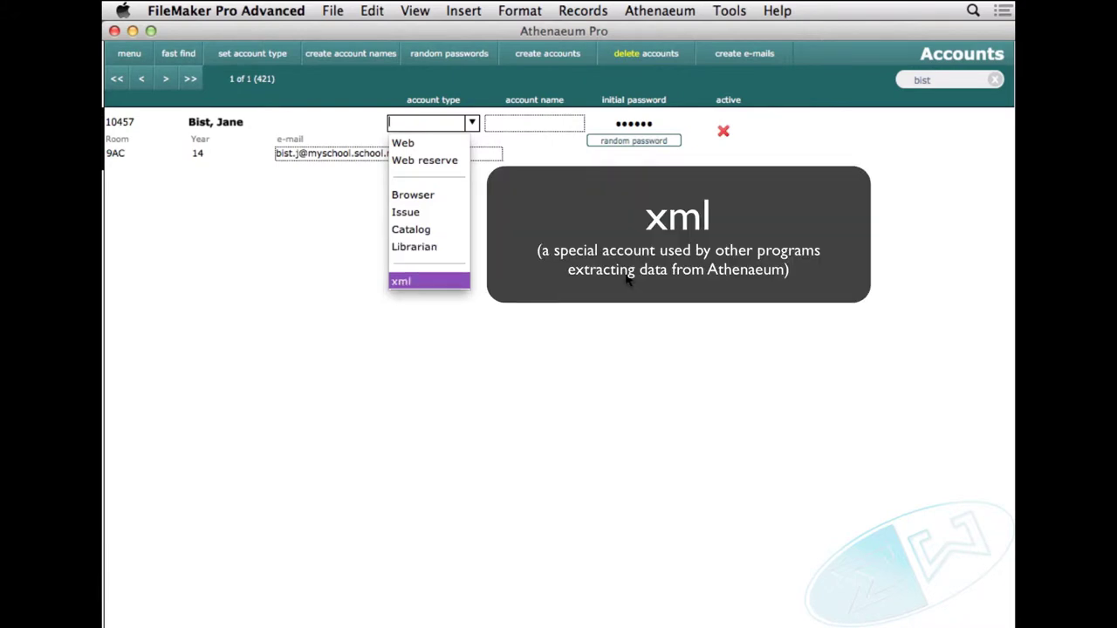
key(Up)
key(Up)
key(Up)
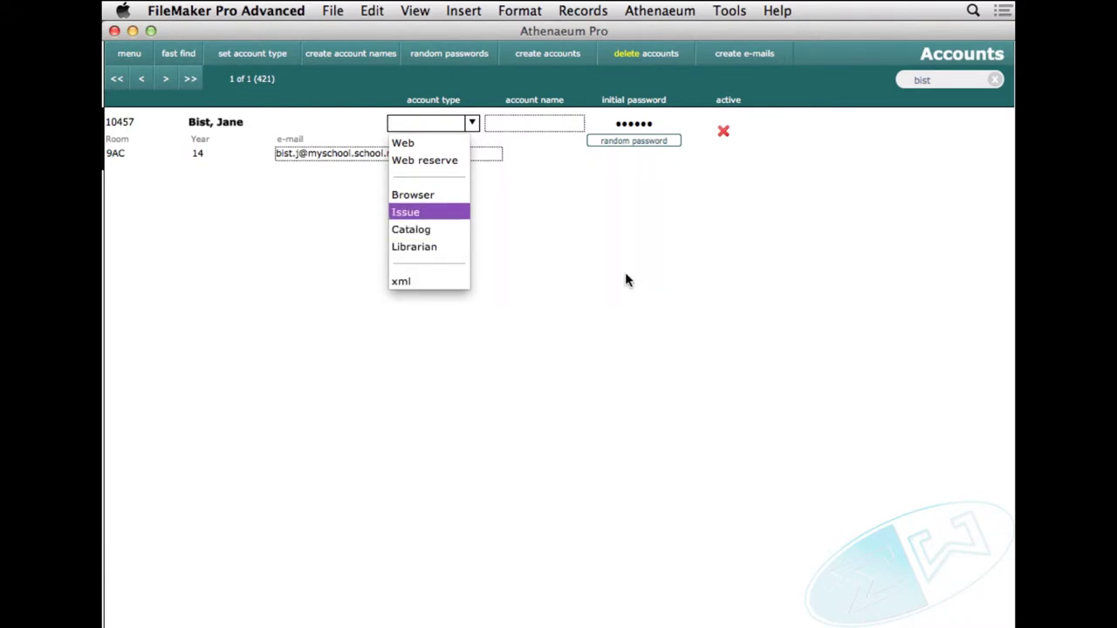
key(Return)
key(Tab)
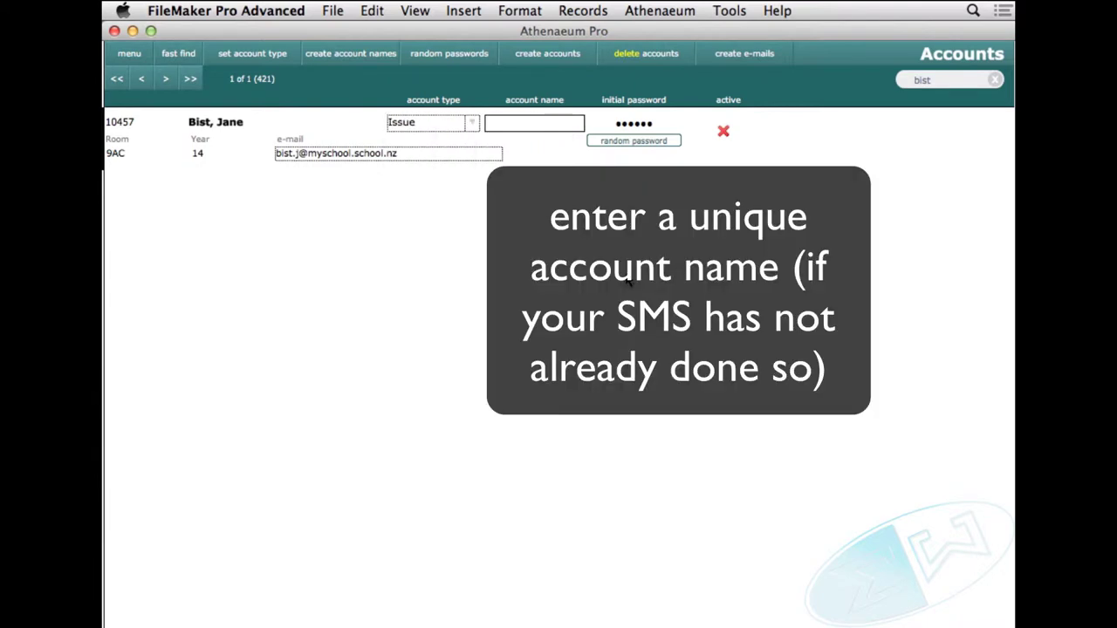
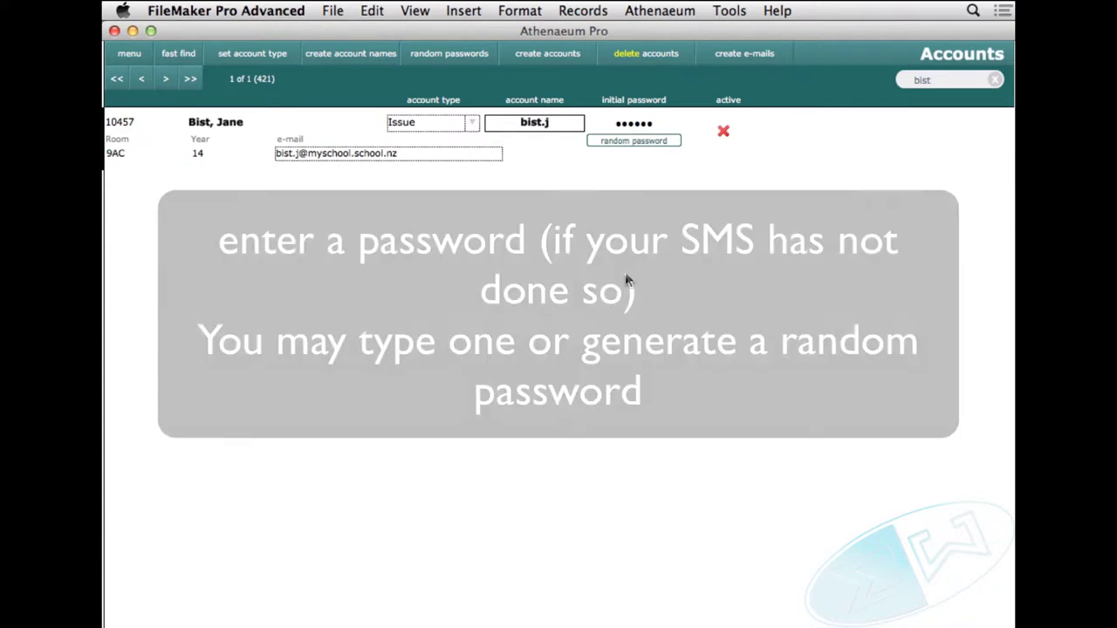
Enter the borrower's account name and replace the random initial password with a typed password
key(Tab)
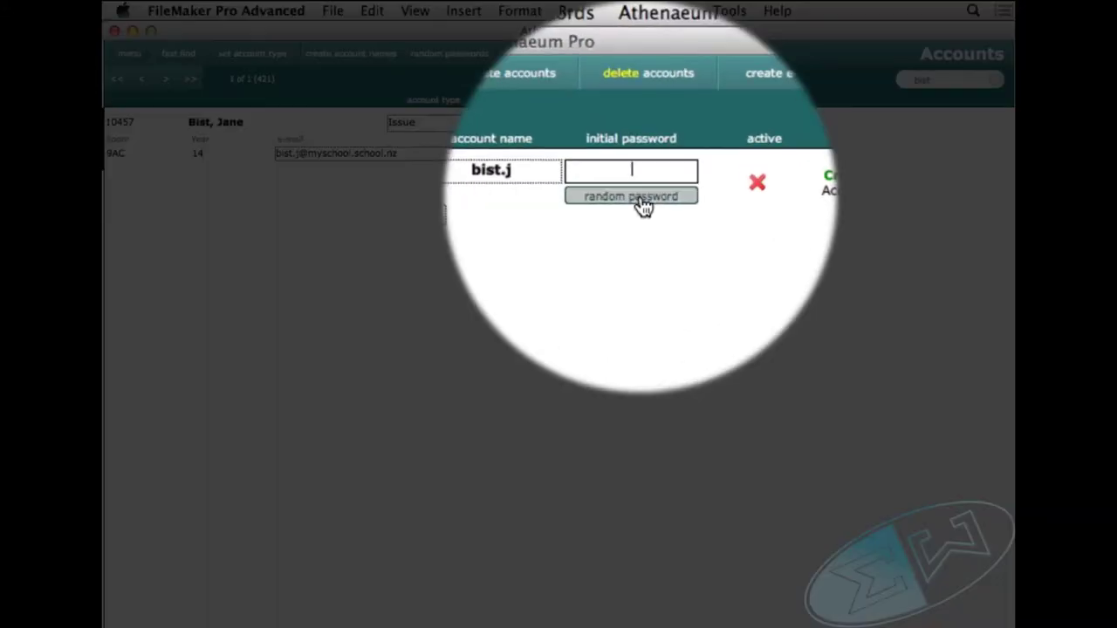
click(609, 138)
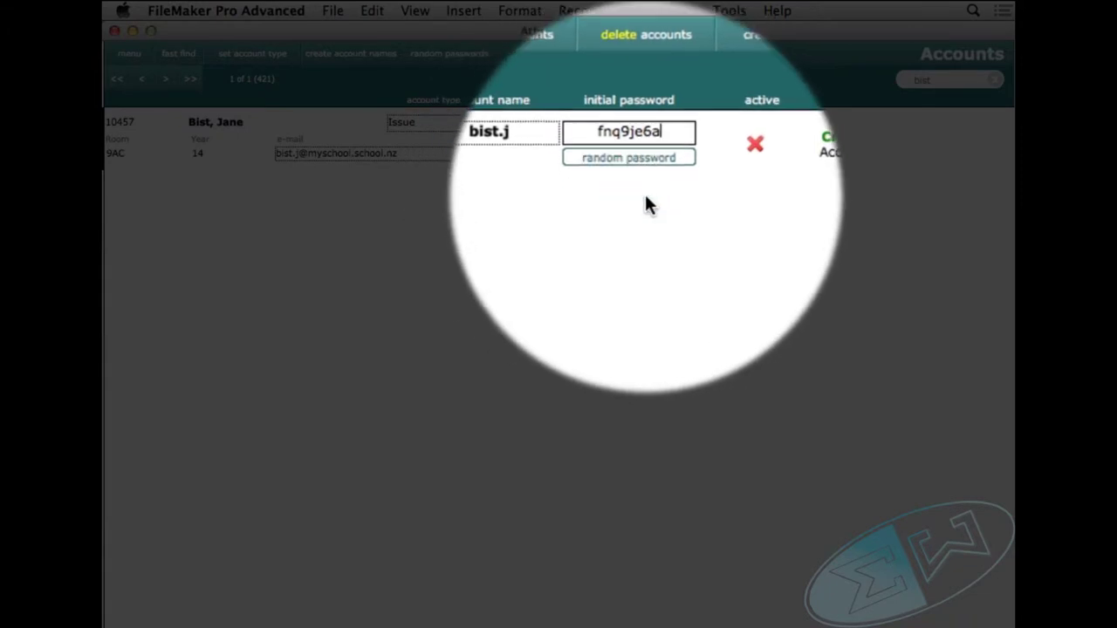
click(641, 170)
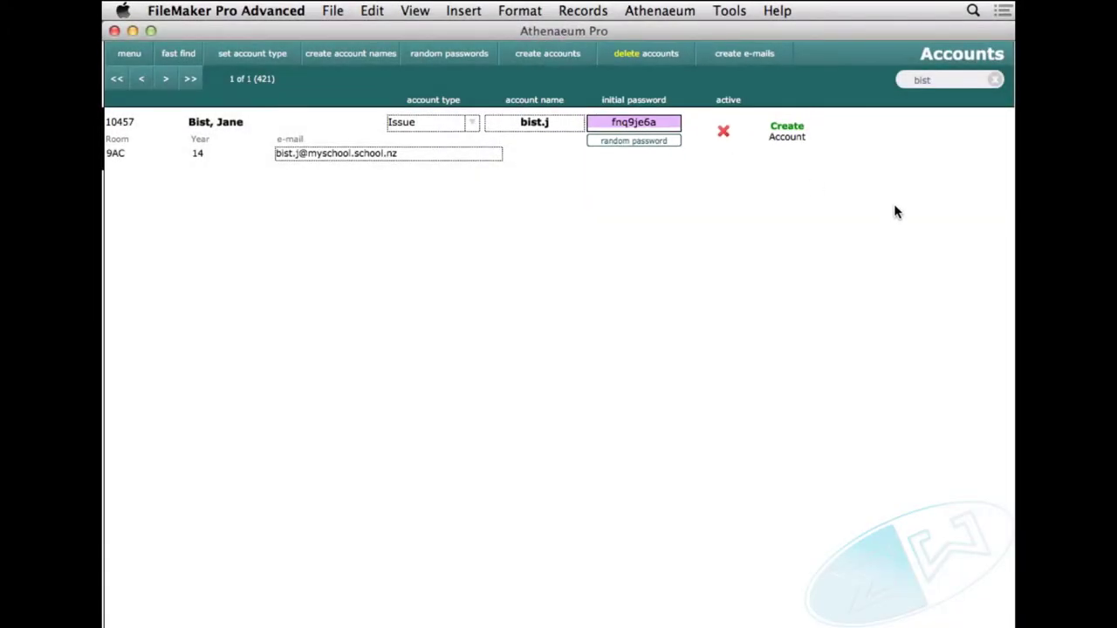
key(BackSpace)
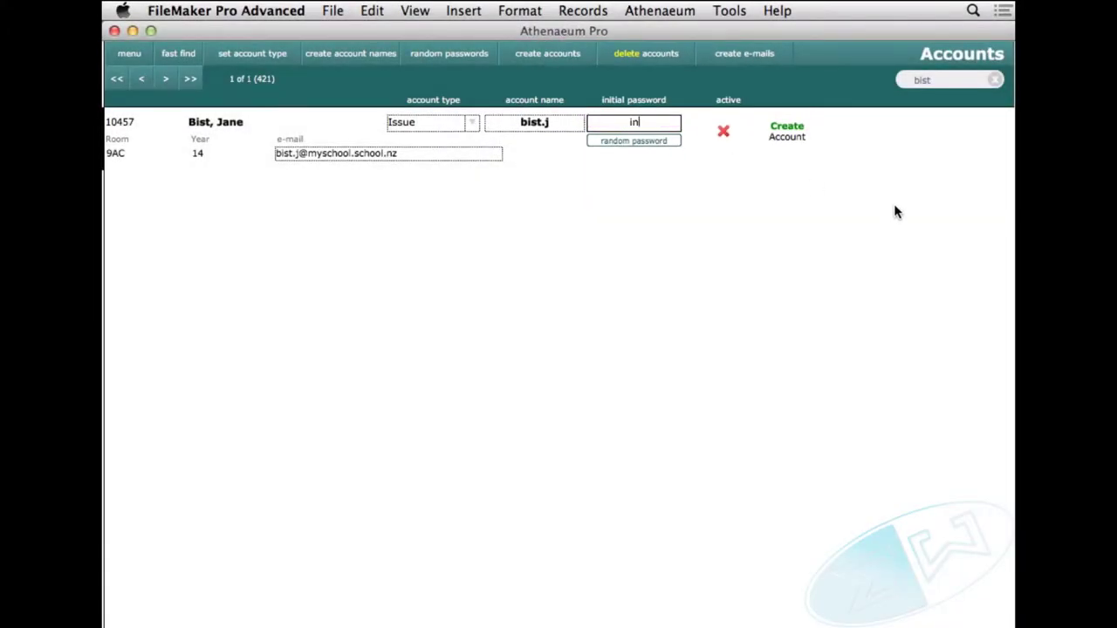
click(746, 214)
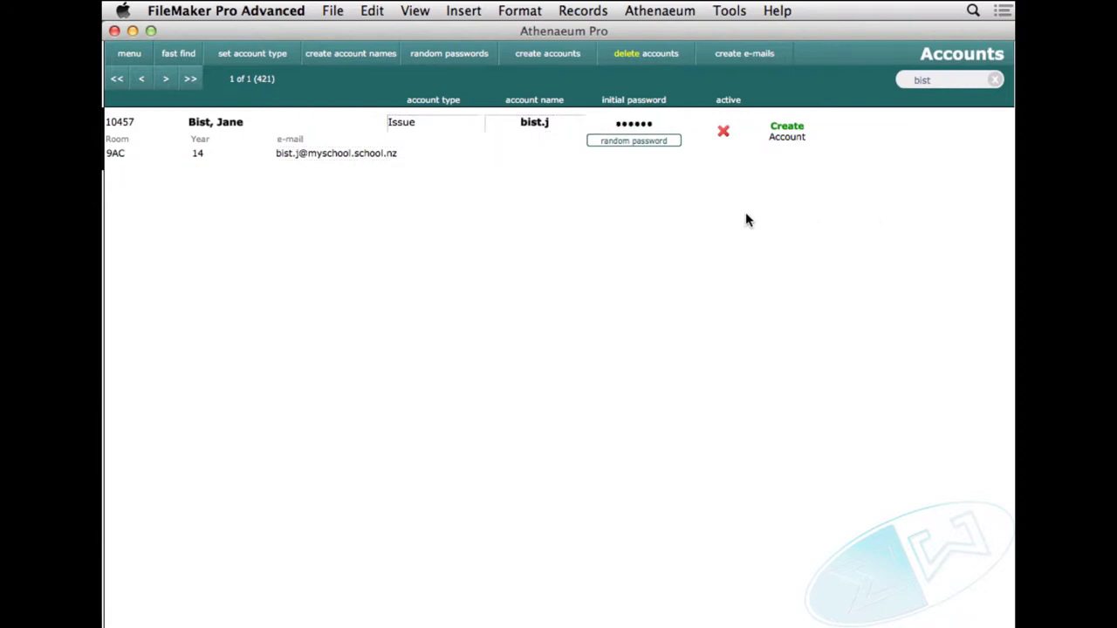
Create the borrower's Issue login account, check its stored password, and return to the Navigation screen
click(787, 138)
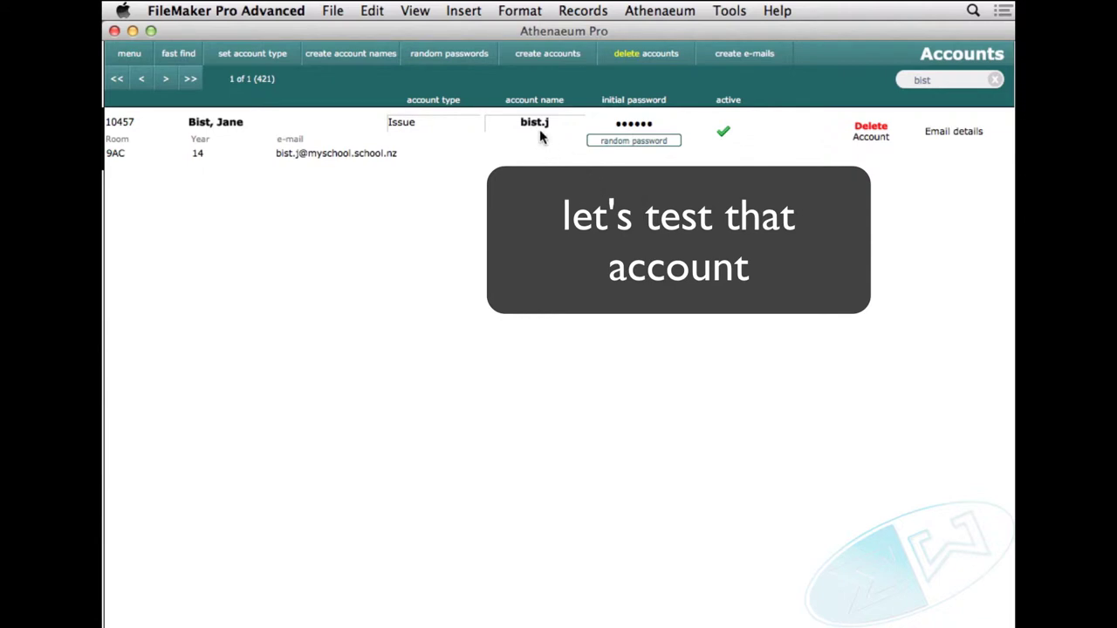
click(615, 122)
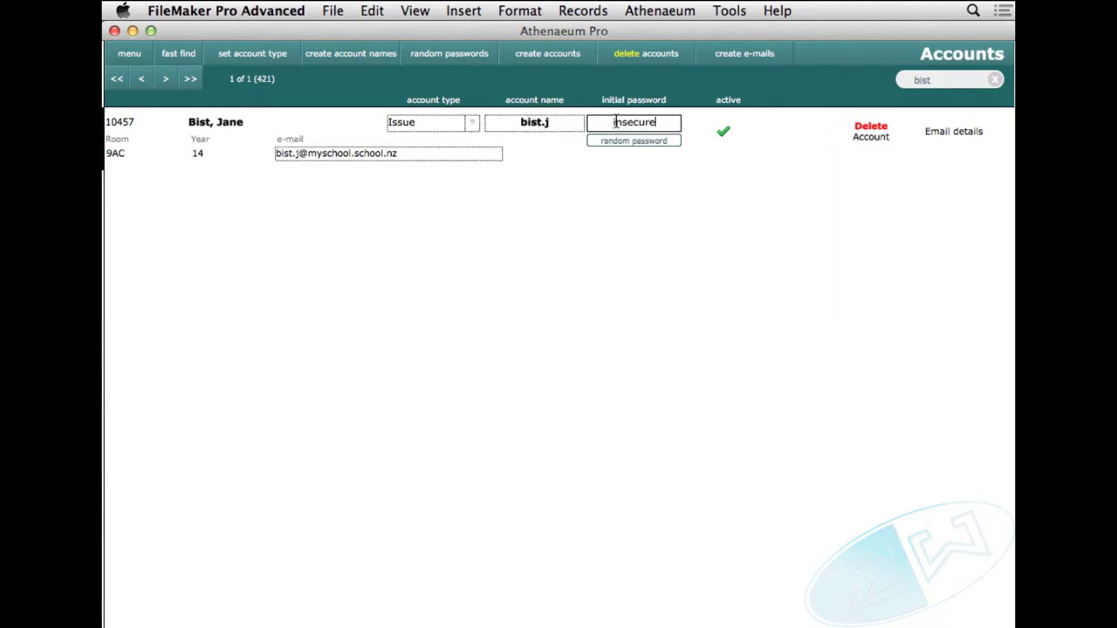
click(654, 139)
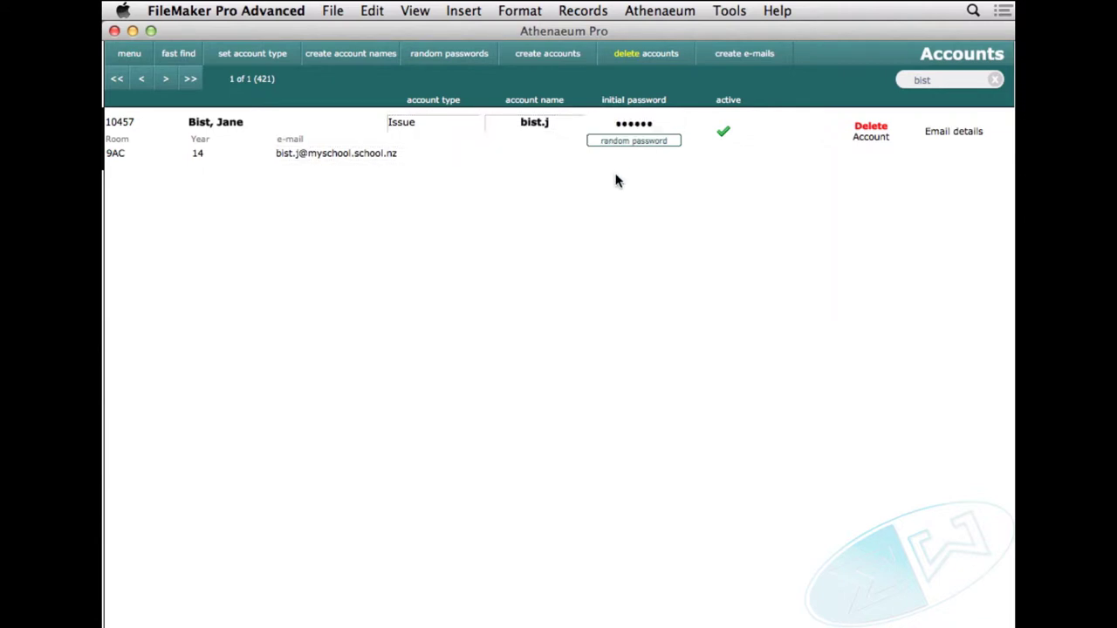
click(127, 55)
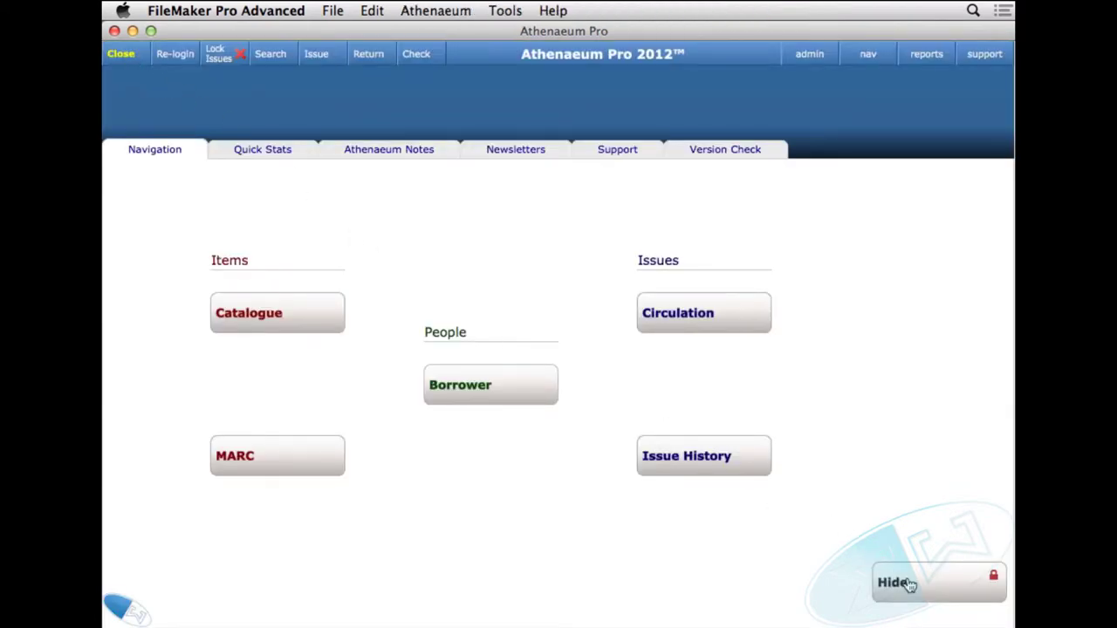
Open the Catalogue and re-login using the new Issue account's name and password
click(908, 583)
click(273, 62)
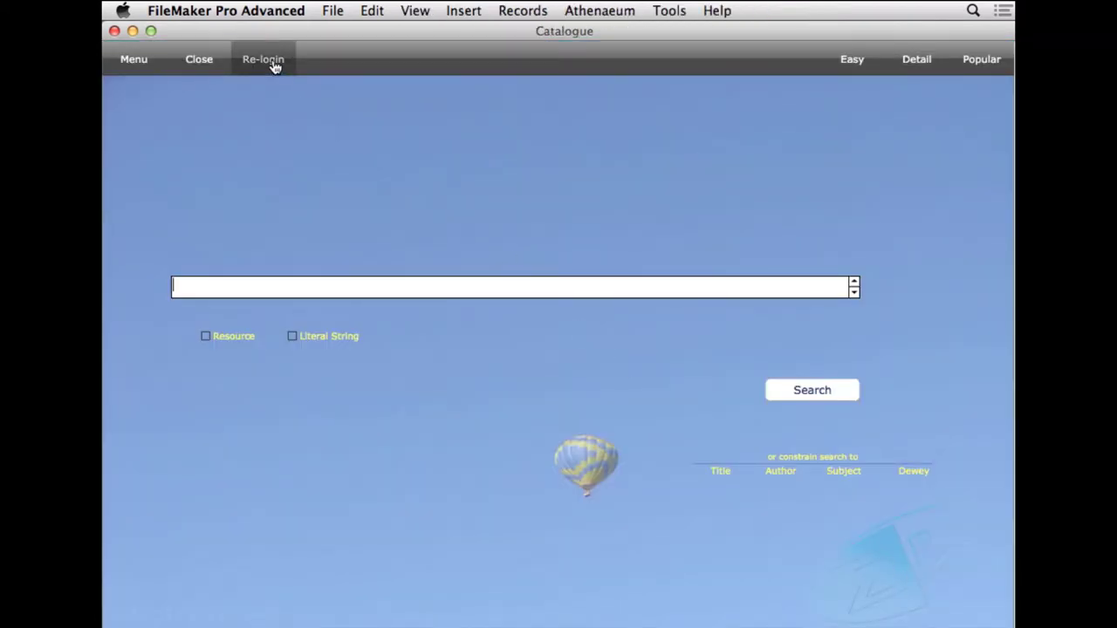
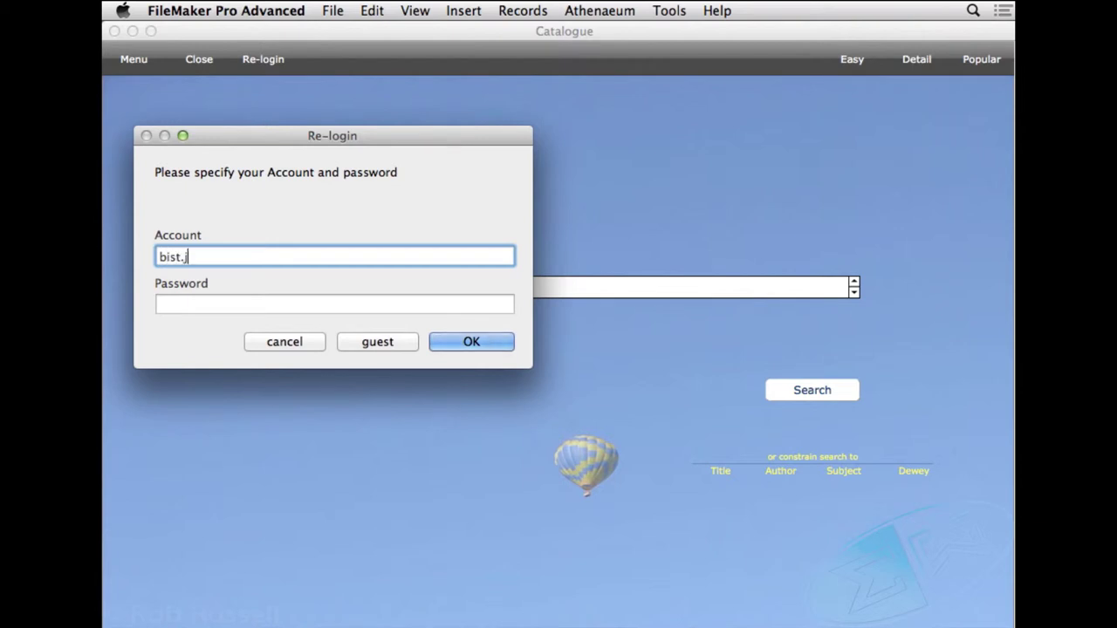
key(Tab)
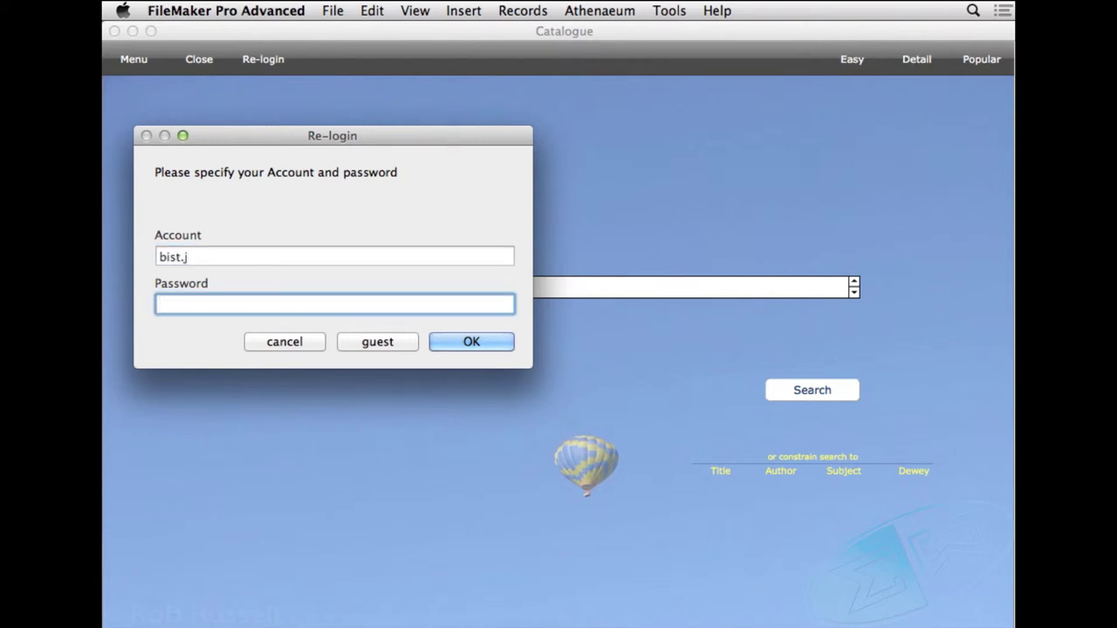
text(••••••••)
click(464, 343)
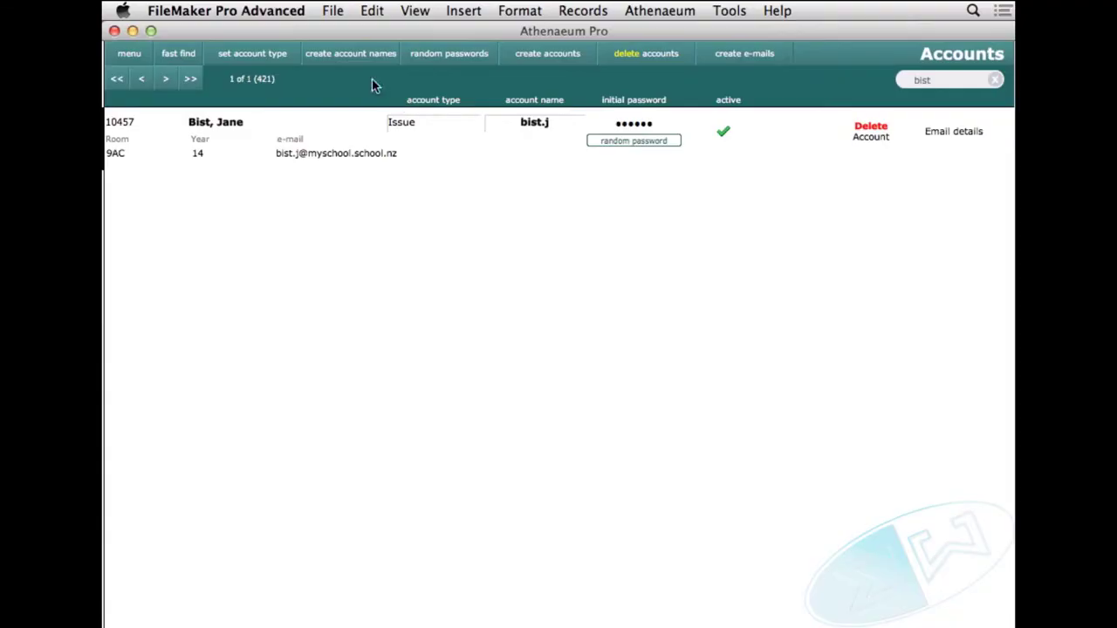
Find Accounts records with Year =13 in Find Mode, giving 30 of 421 borrowers
click(370, 9)
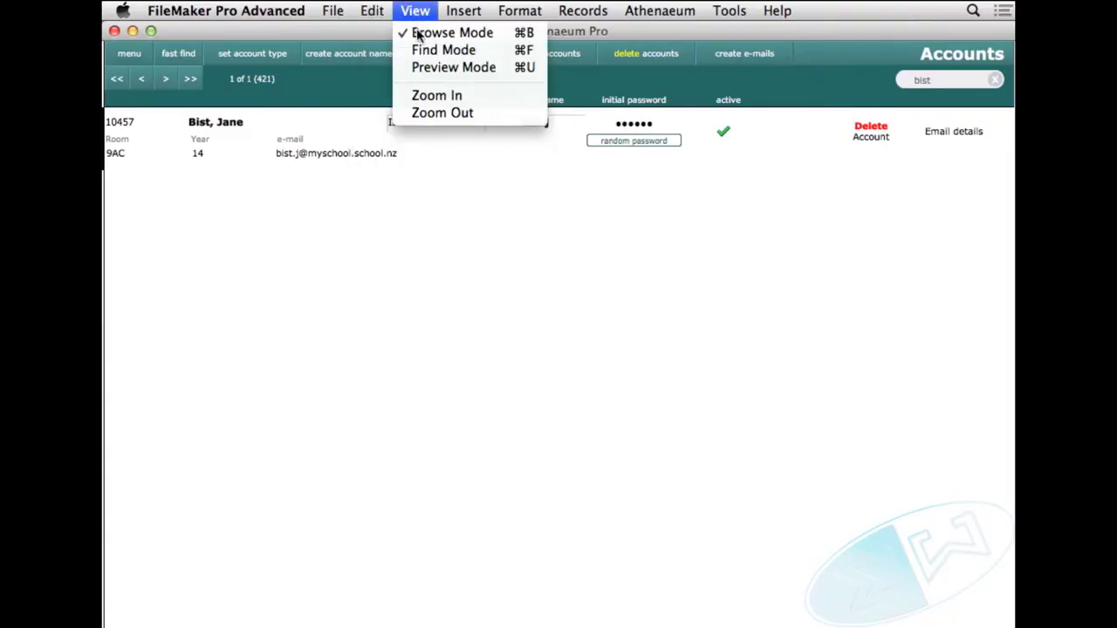
click(428, 48)
click(214, 154)
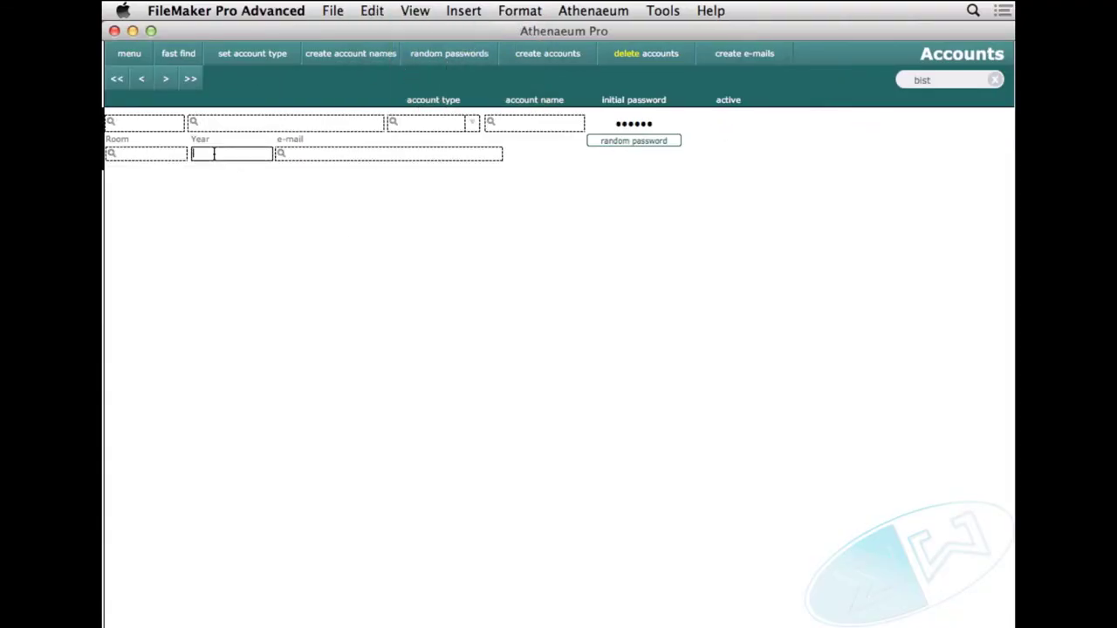
text(=13)
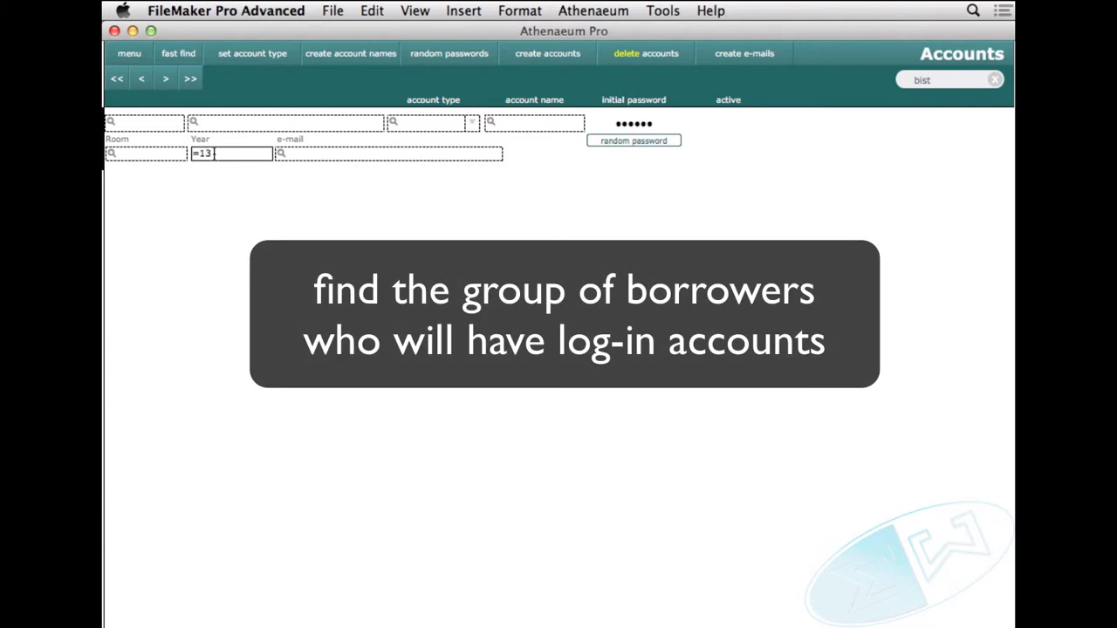
key(Return)
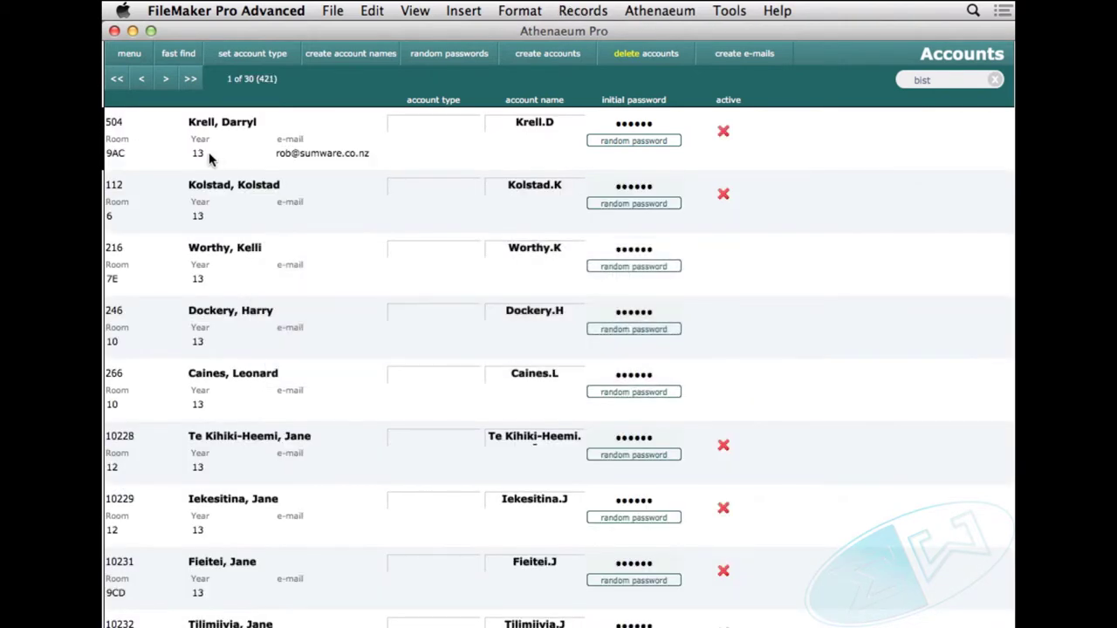
scroll(324, 281, down, 15)
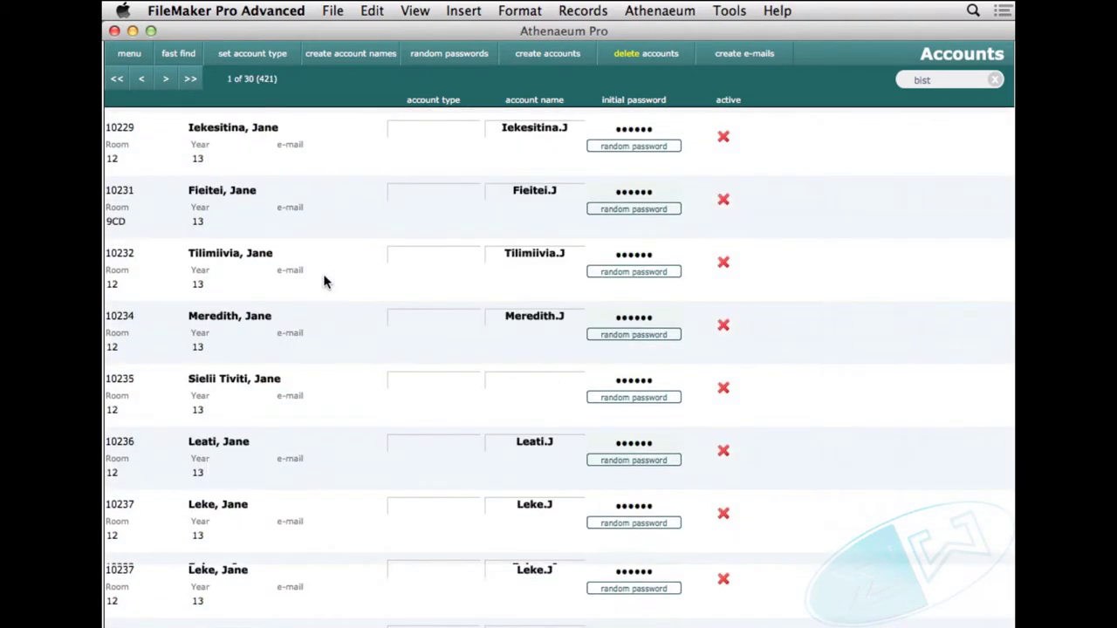
scroll(324, 281, down, 7)
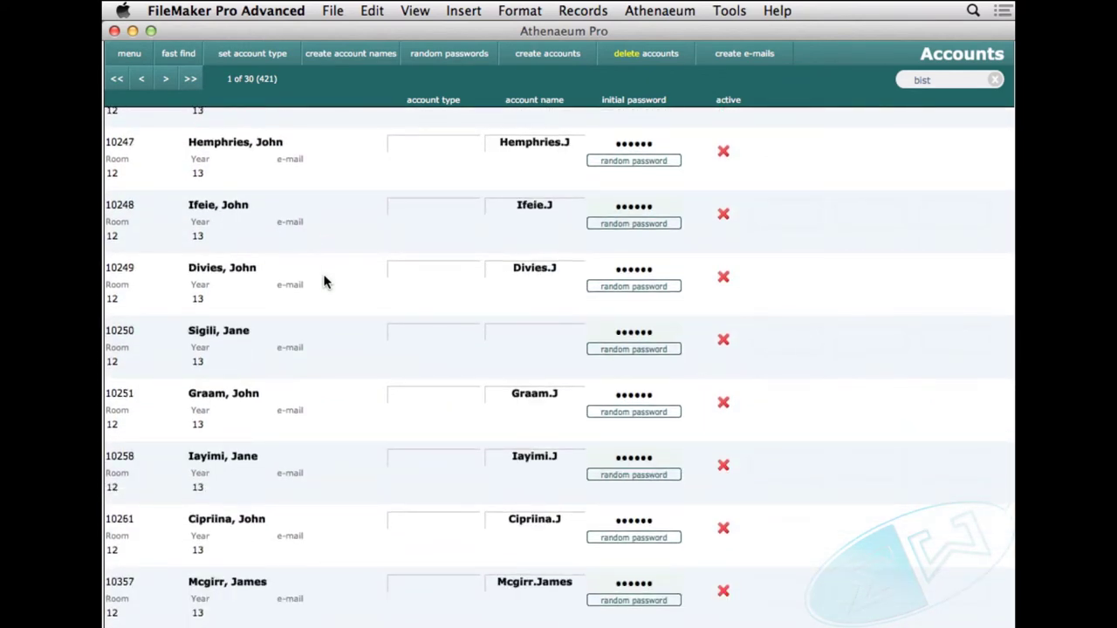
scroll(324, 281, up, 13)
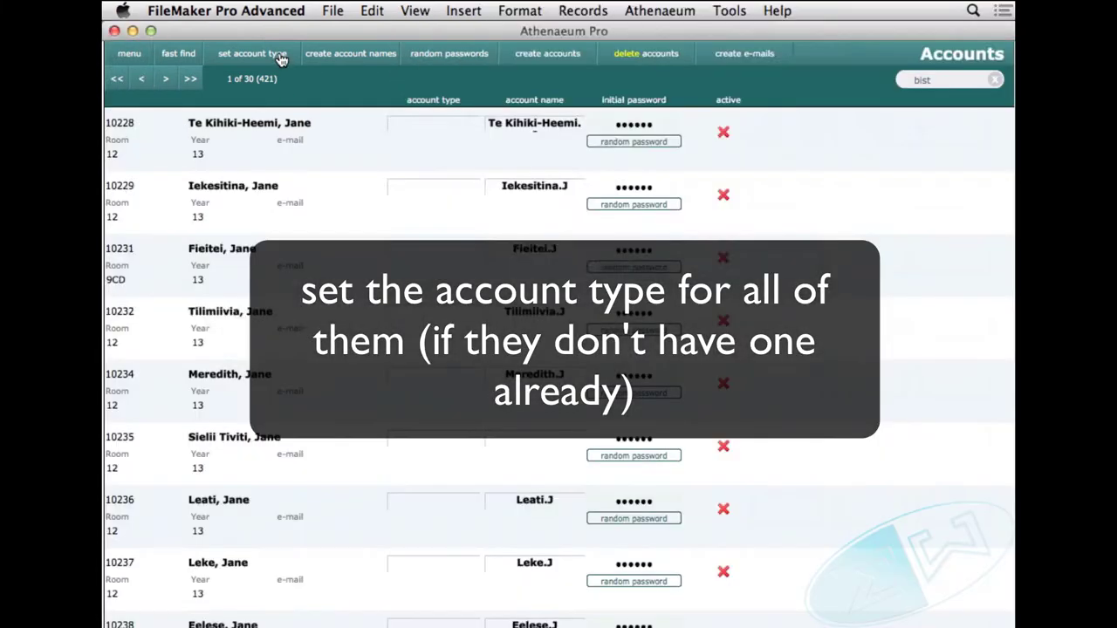
Run 'set account type' on the 30 found borrowers, confirming storage and choosing Reserve
click(280, 59)
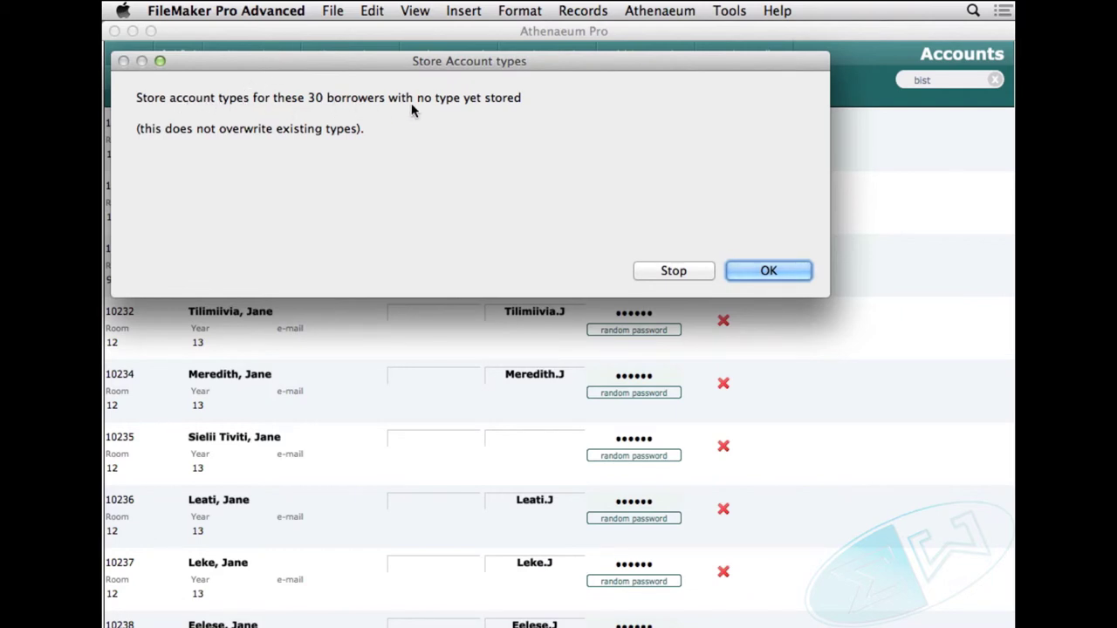
click(776, 271)
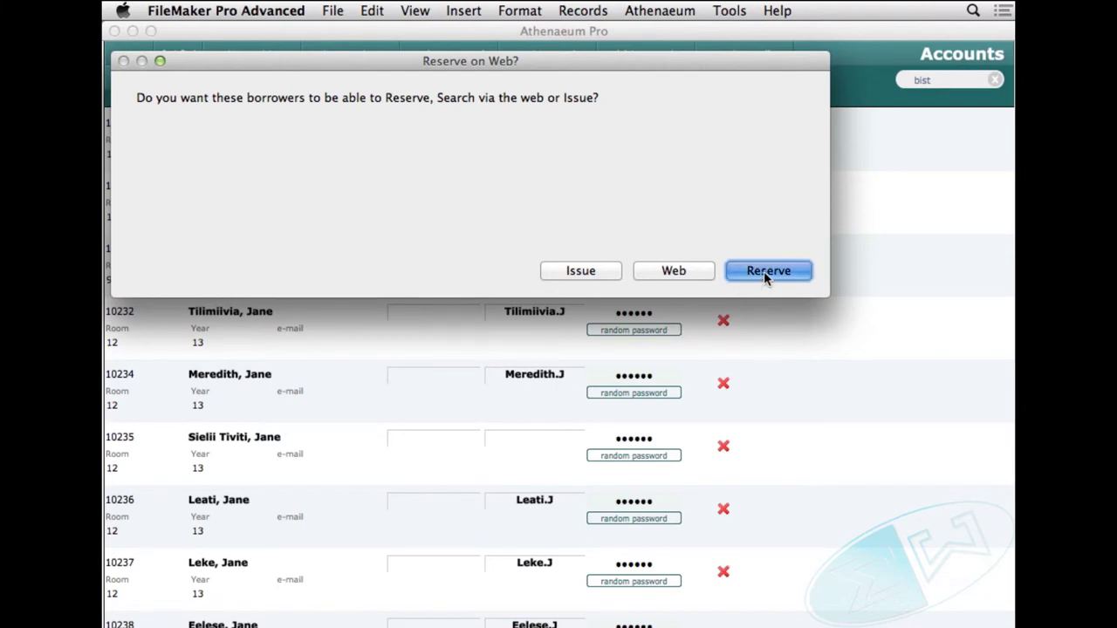
click(764, 272)
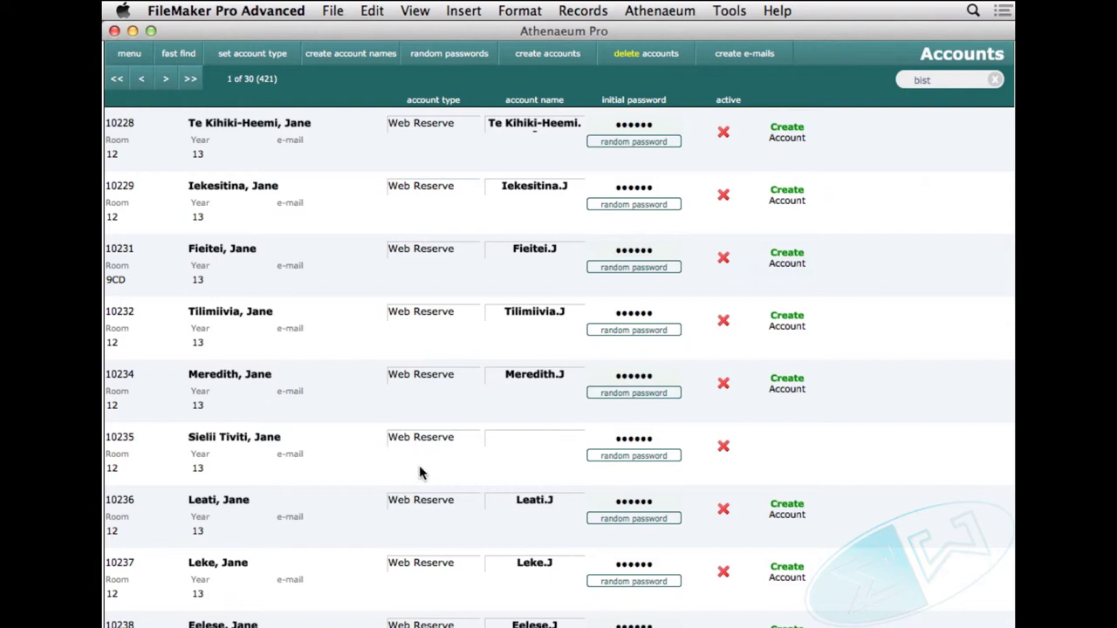
Run 'create account names' for the found set, confirming and choosing Names (surname plus initial)
scroll(523, 446, down, 15)
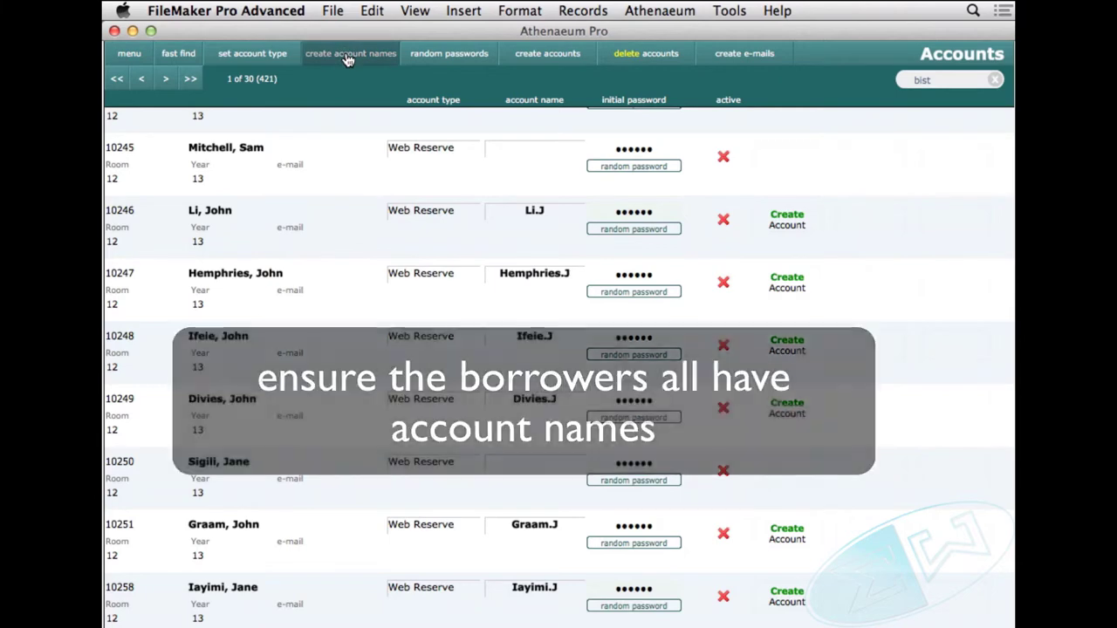
click(348, 56)
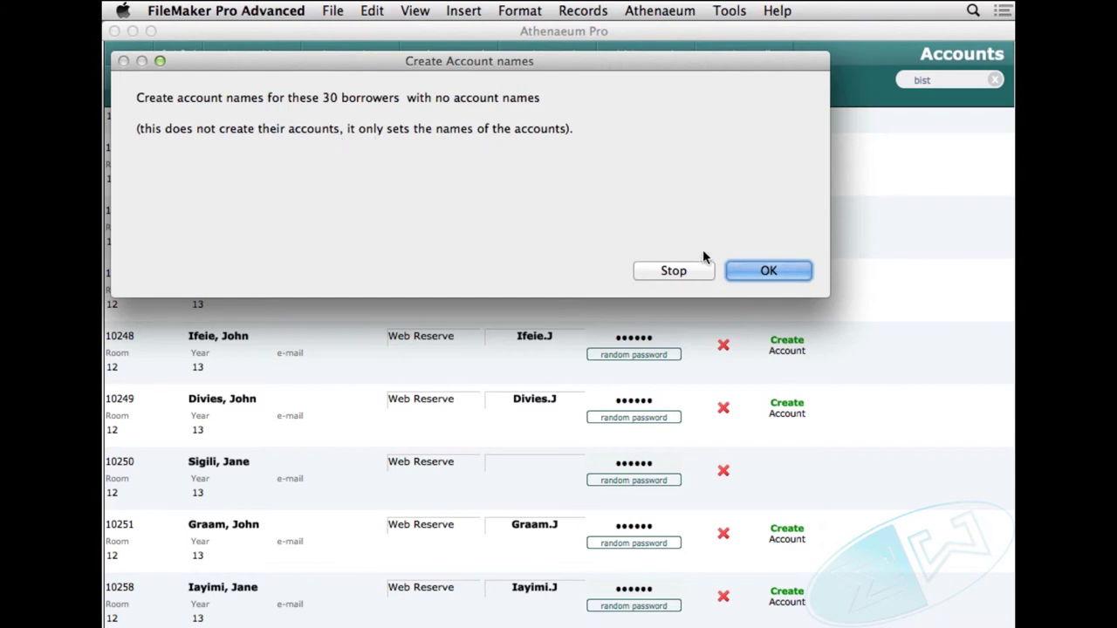
click(768, 270)
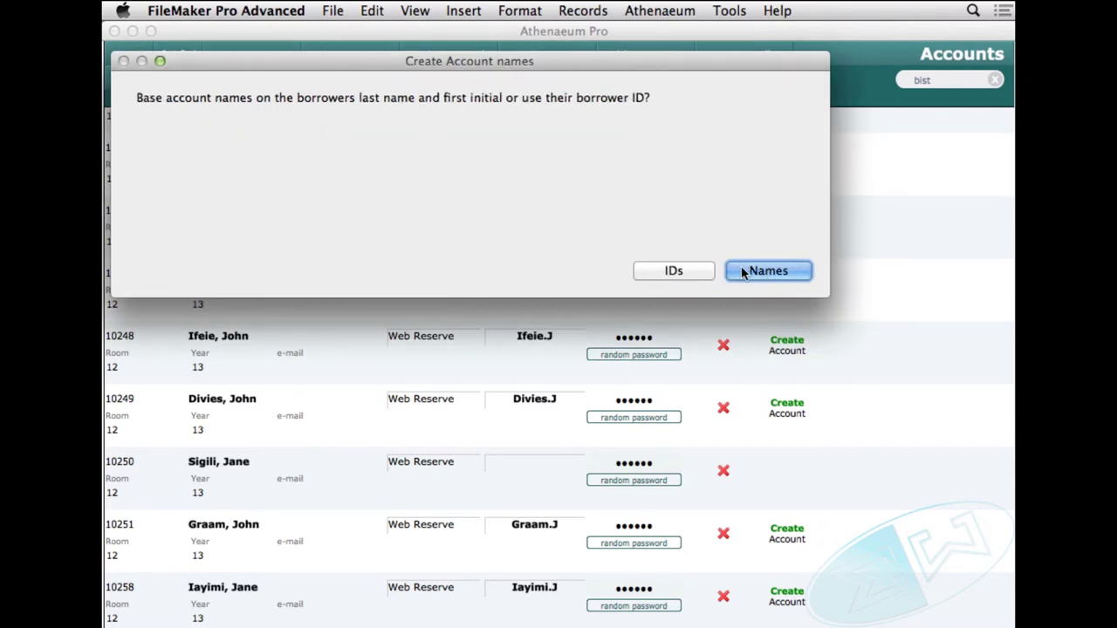
click(743, 271)
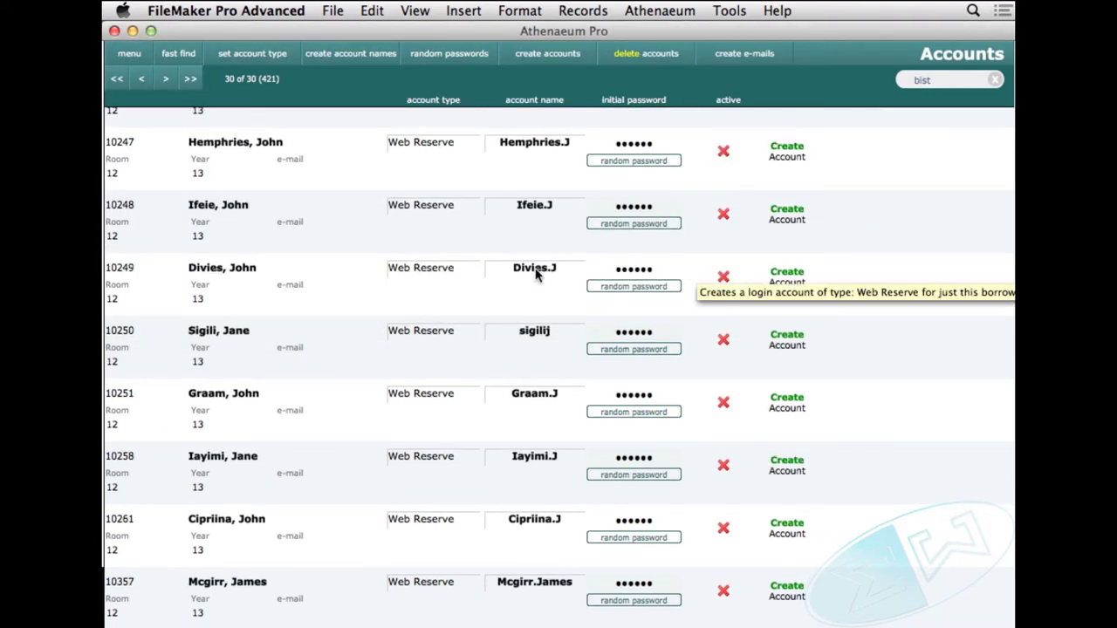
scroll(528, 275, up, 10)
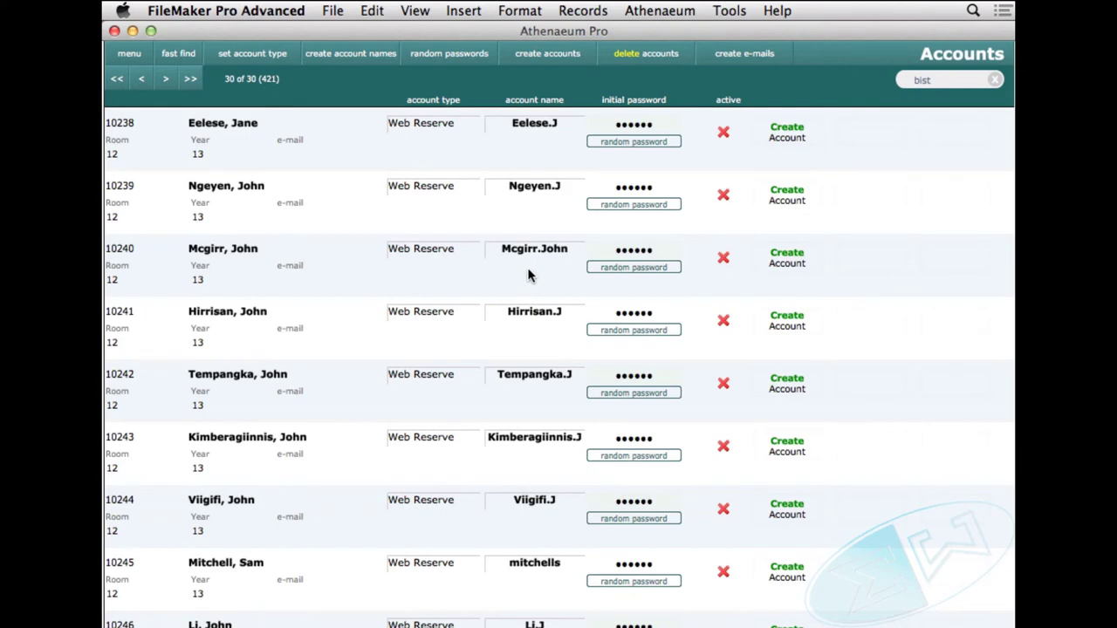
scroll(527, 267, up, 2)
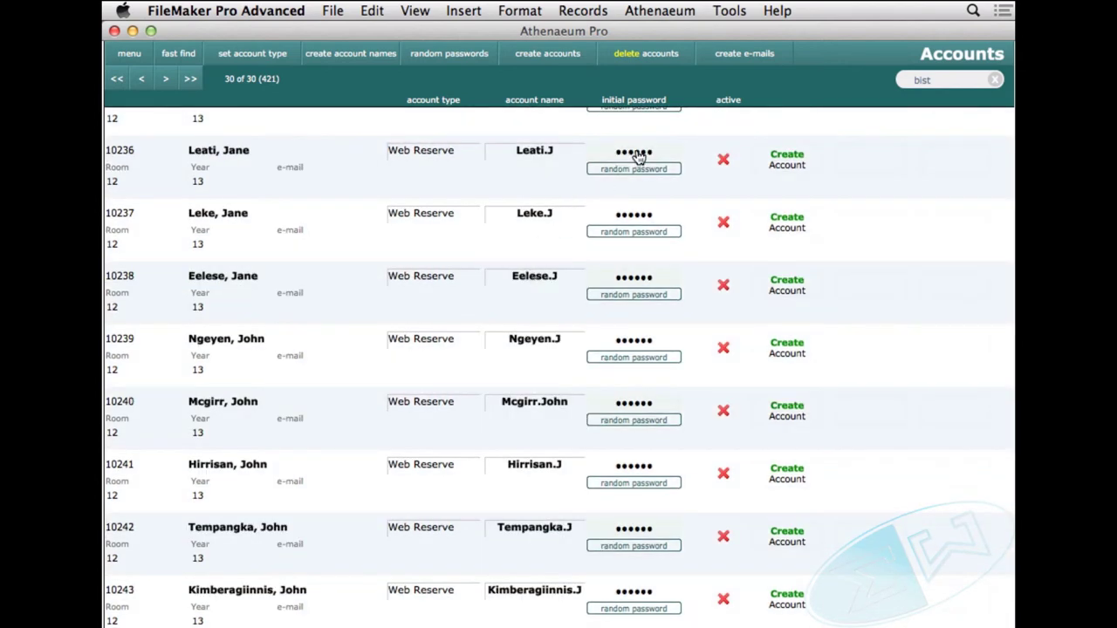
Store the random initial passwords by committing the password fields of found records 12–14
click(639, 155)
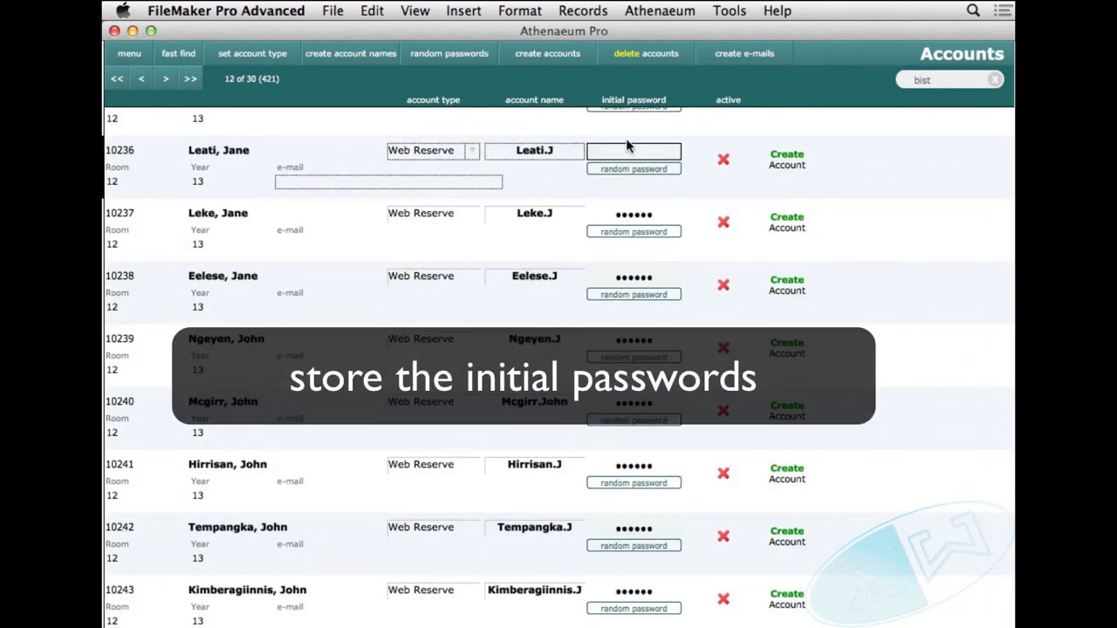
click(627, 142)
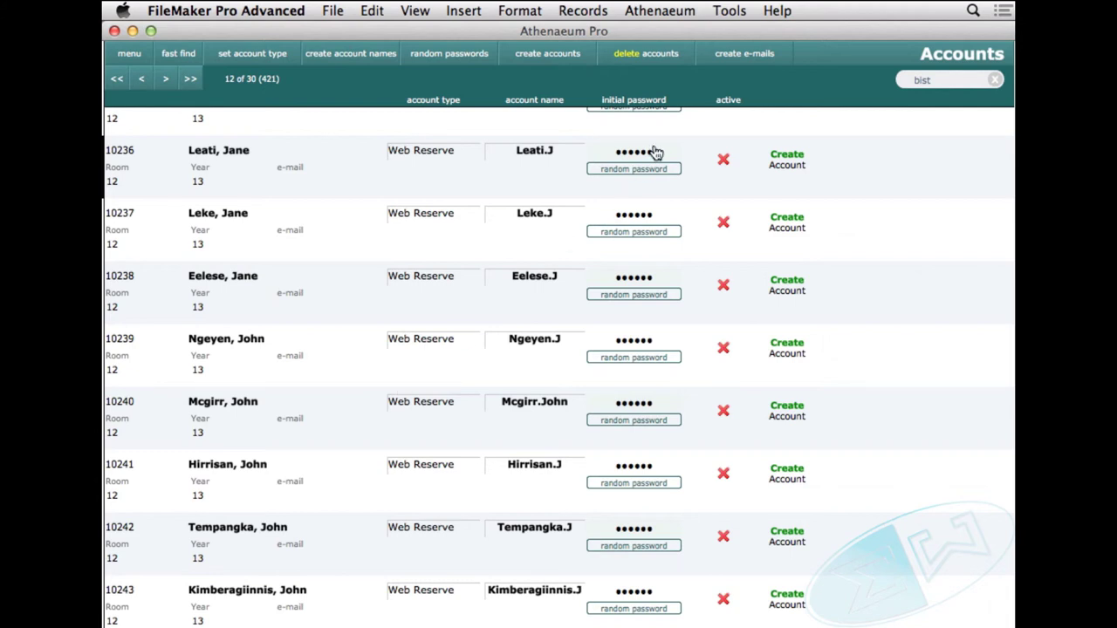
click(655, 151)
click(656, 216)
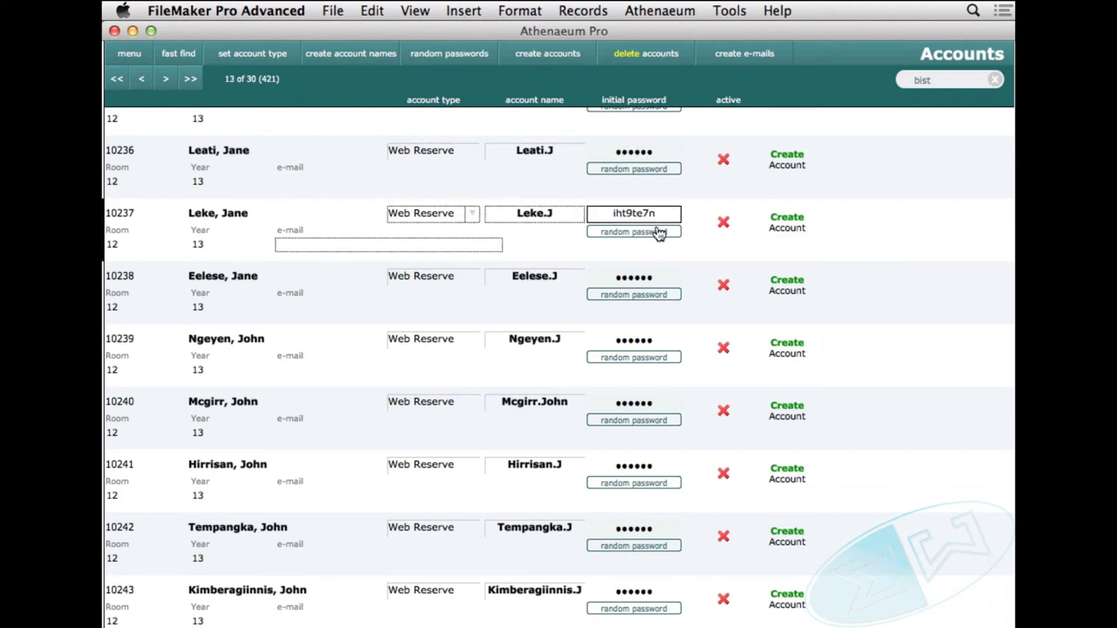
click(660, 280)
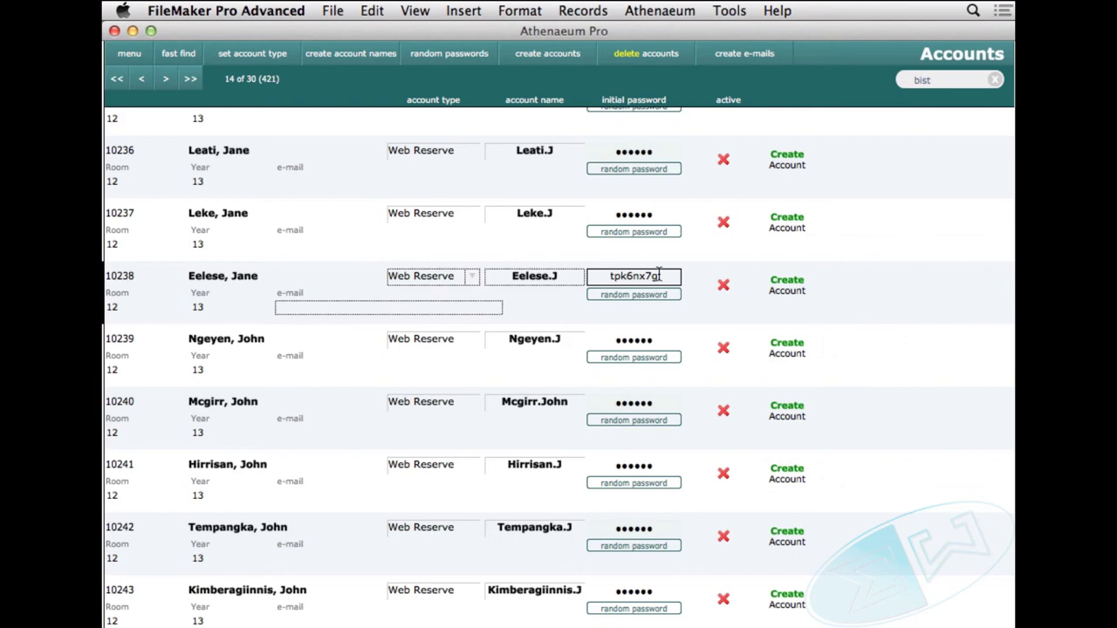
click(653, 80)
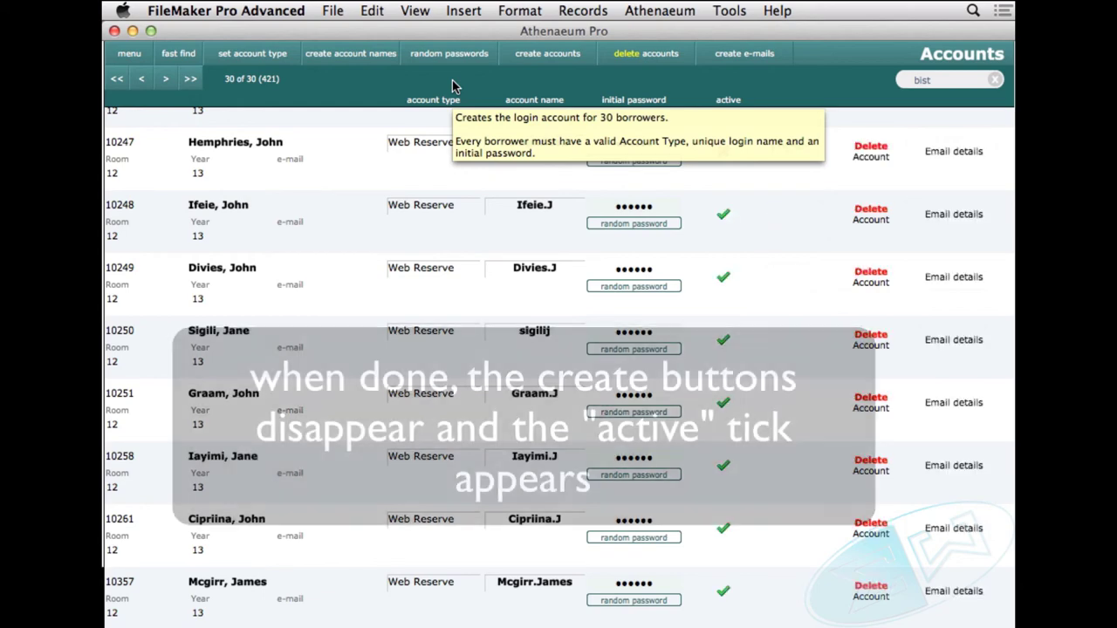
scroll(796, 447, up, 15)
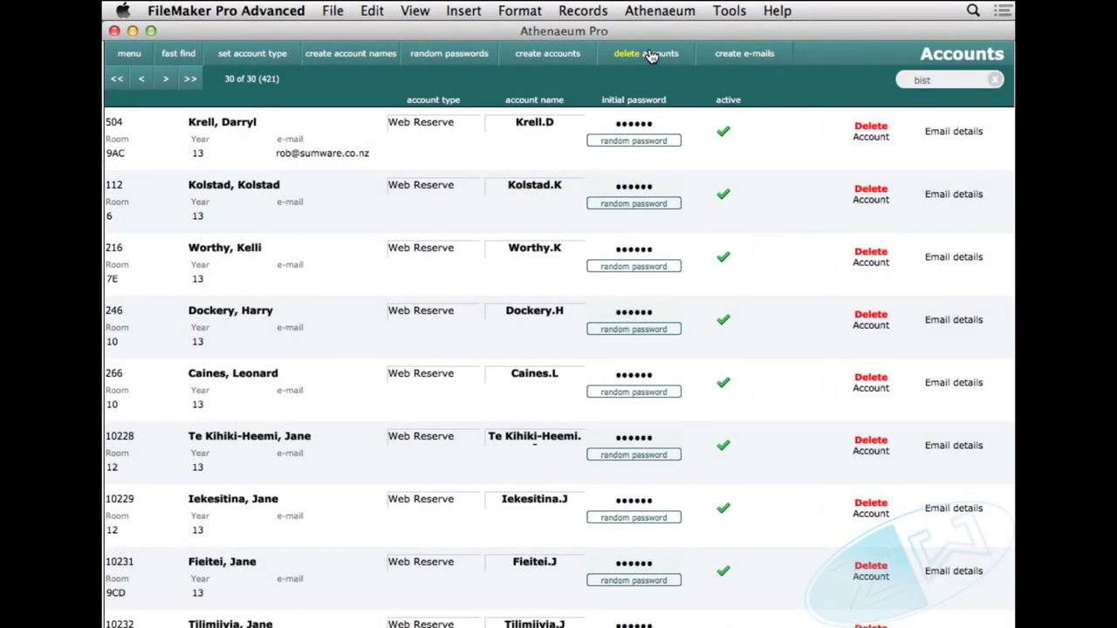
click(650, 54)
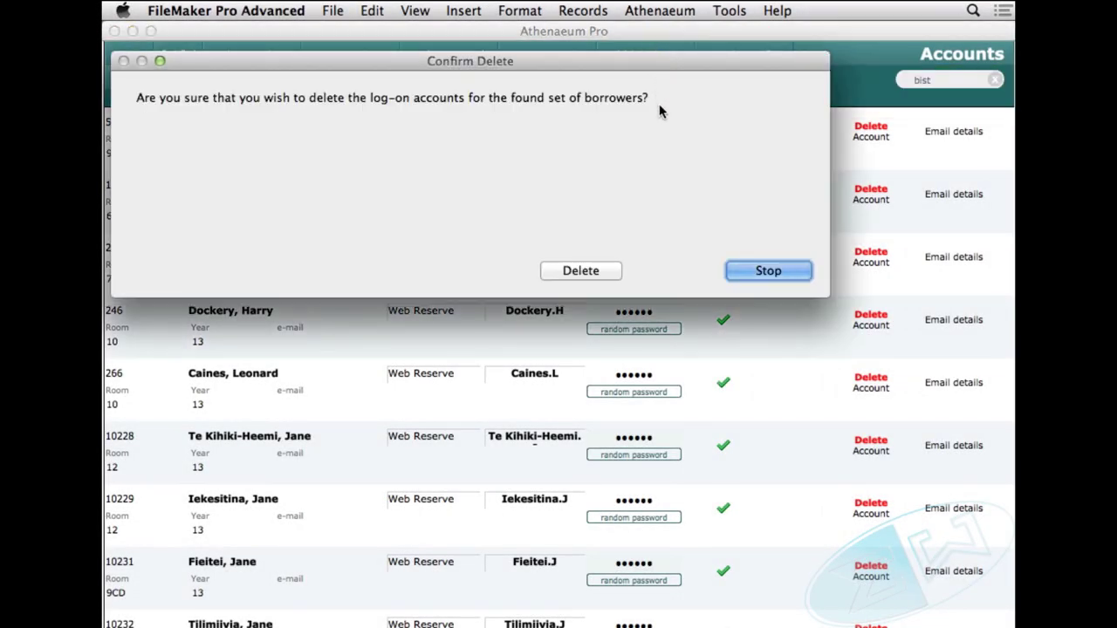
click(596, 271)
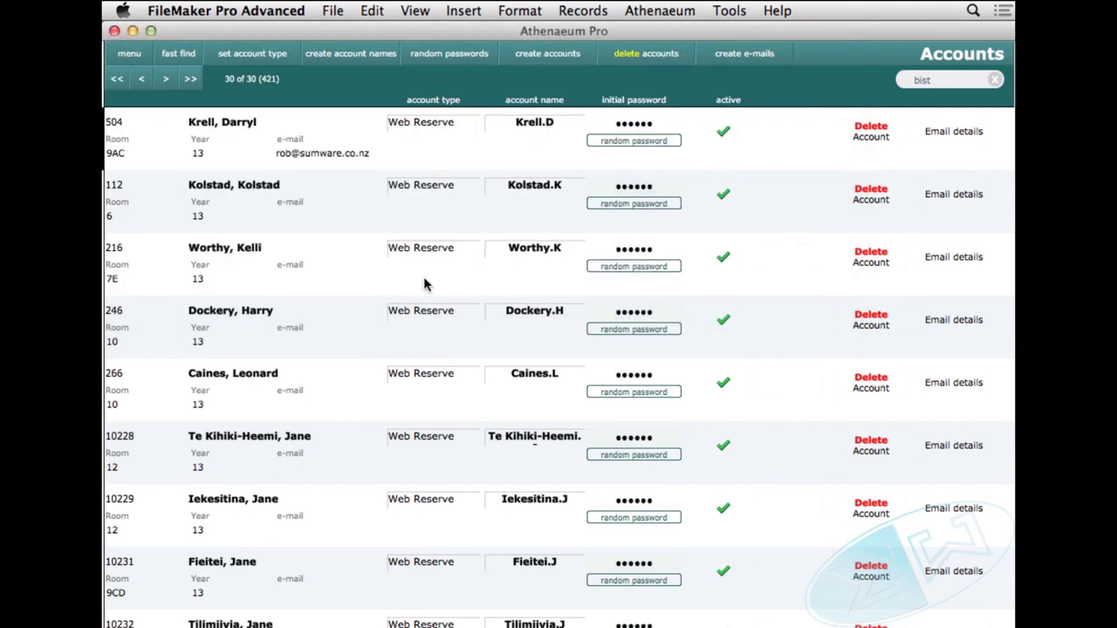